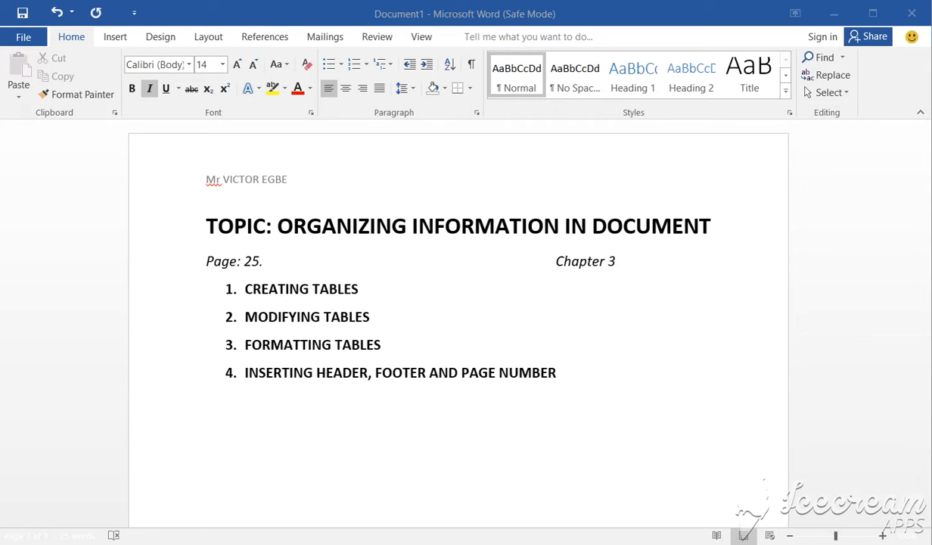
# - Add the line "A table is a combination of rows and columns" below the numbered list, leaving a blank line above it
pyautogui.click(277, 441)
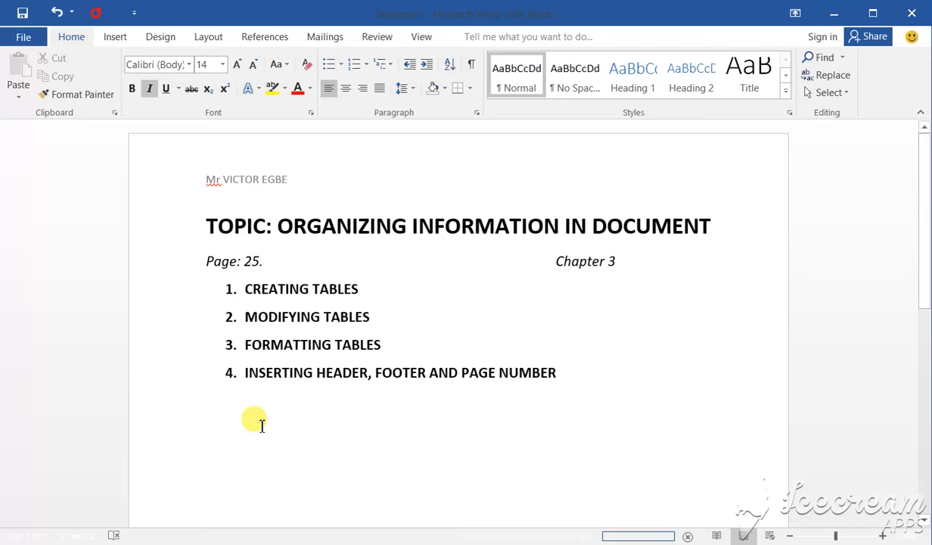
pyautogui.click(261, 425)
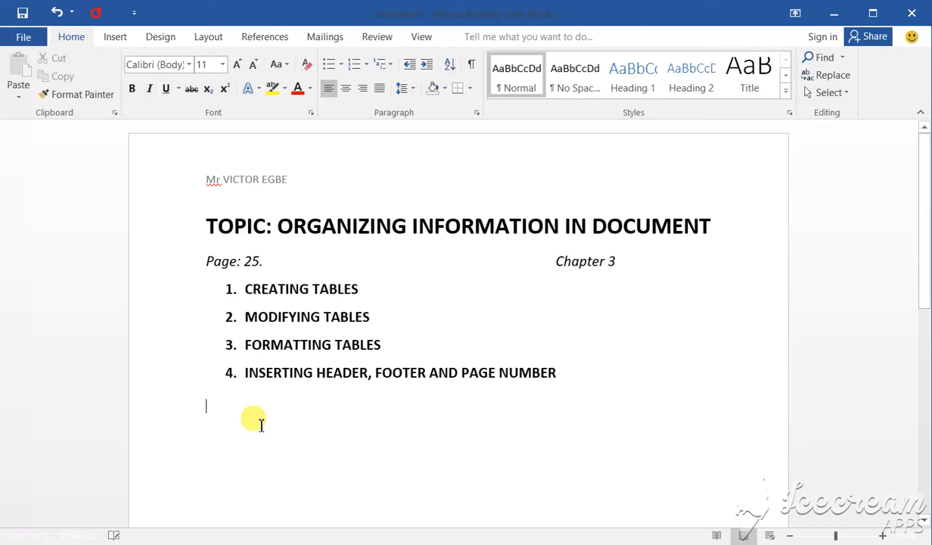
pyautogui.press('Return')
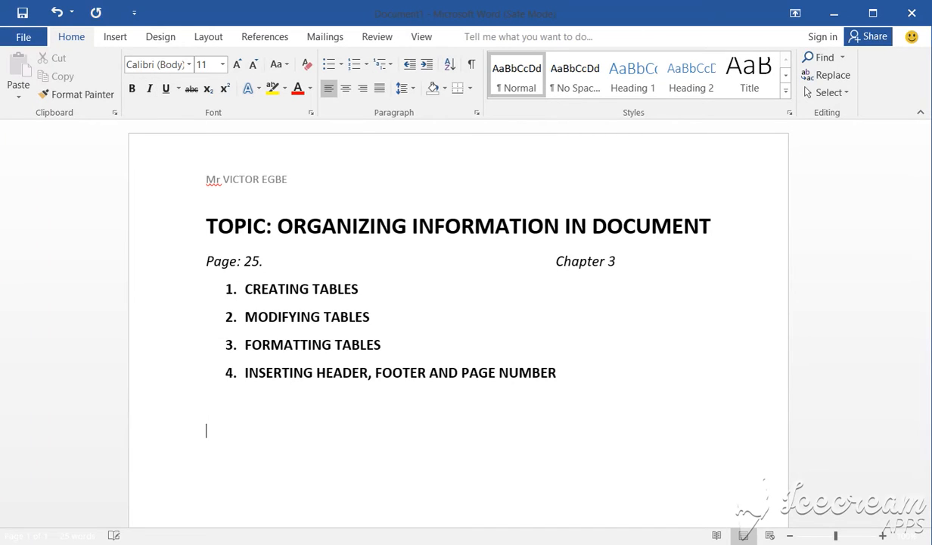
pyautogui.write('A table is a combinat')
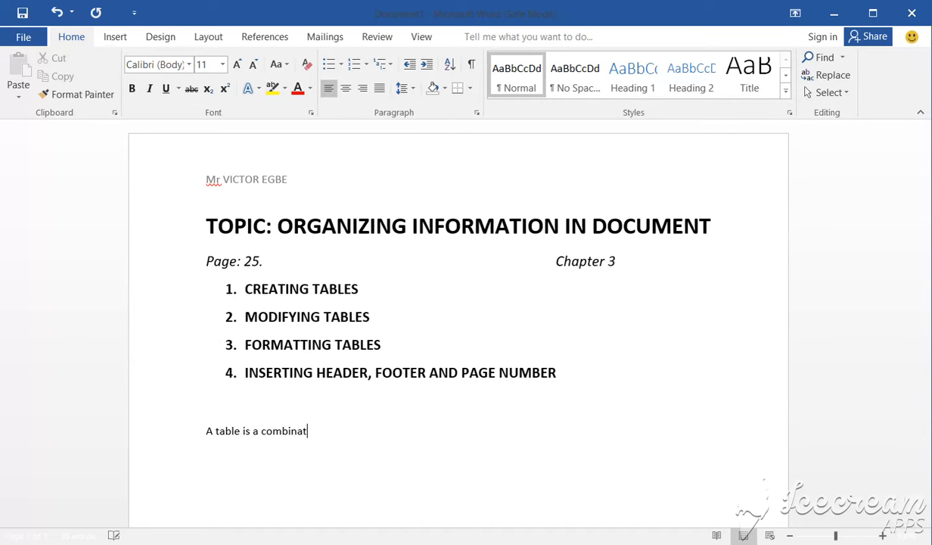
pyautogui.write('ion of rows and columns')
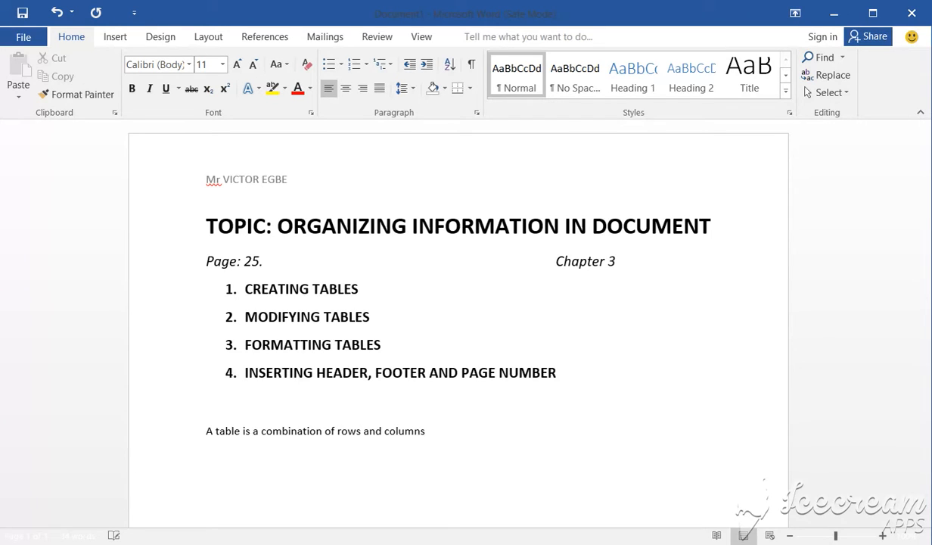
pyautogui.press('Return')
# - Insert a table with 3 columns and 4 rows and automatic fixed column width below the definition
pyautogui.click(117, 45)
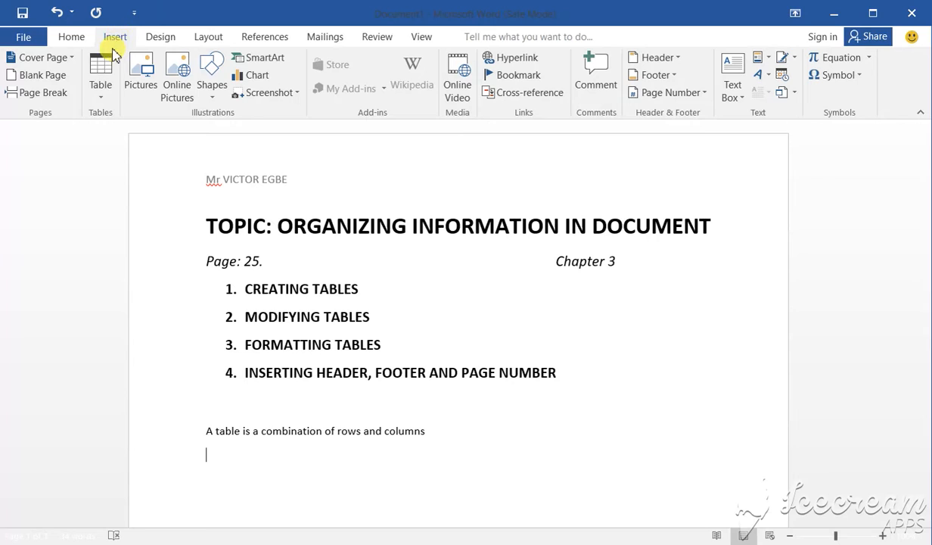
pyautogui.click(108, 92)
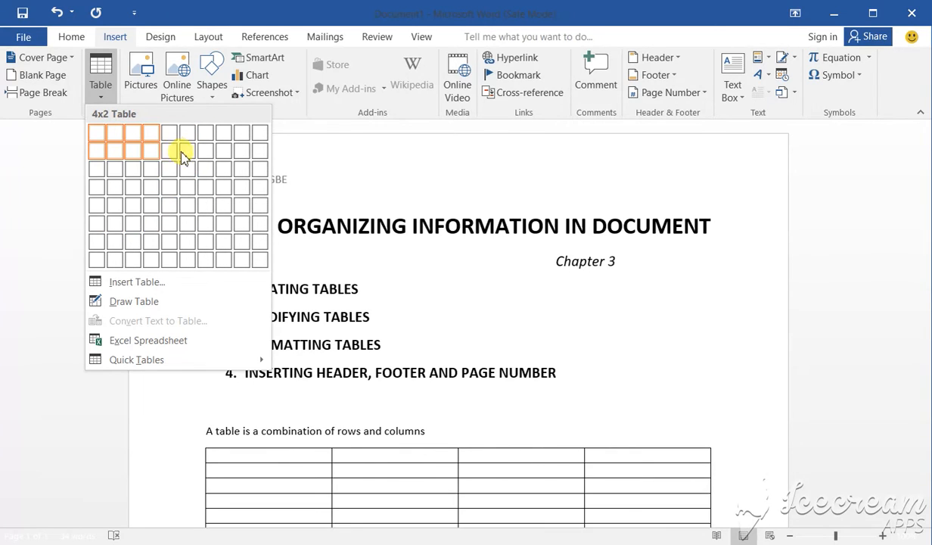
pyautogui.click(130, 282)
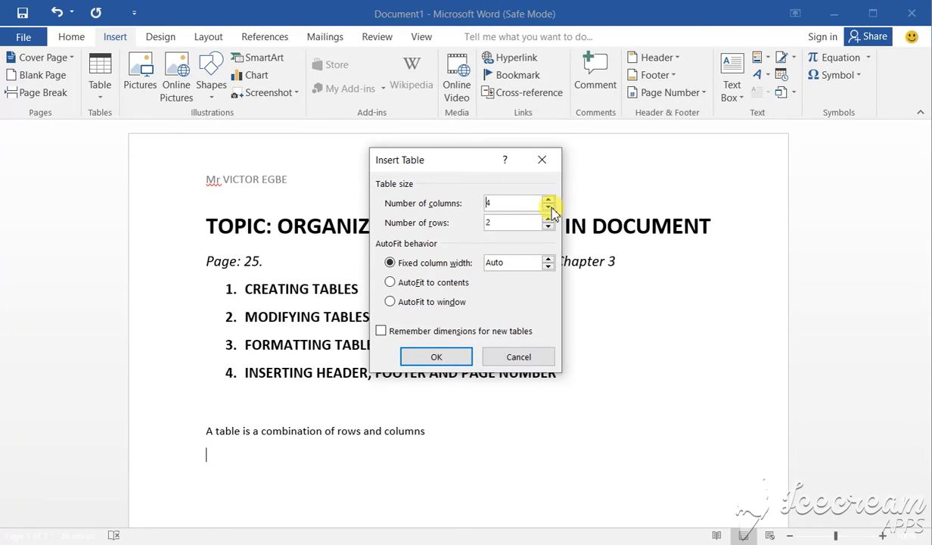
pyautogui.click(548, 209)
pyautogui.click(548, 210)
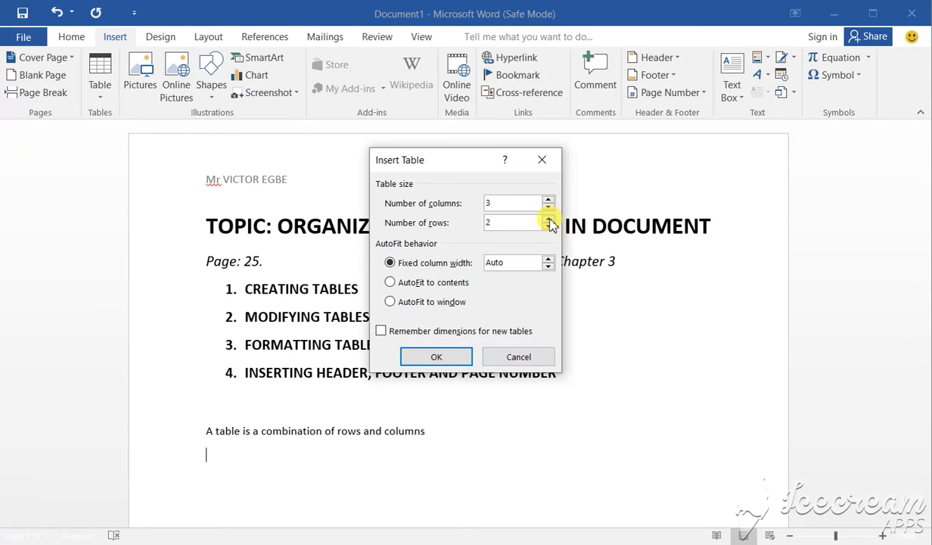
pyautogui.click(548, 218)
pyautogui.click(548, 219)
pyautogui.click(549, 208)
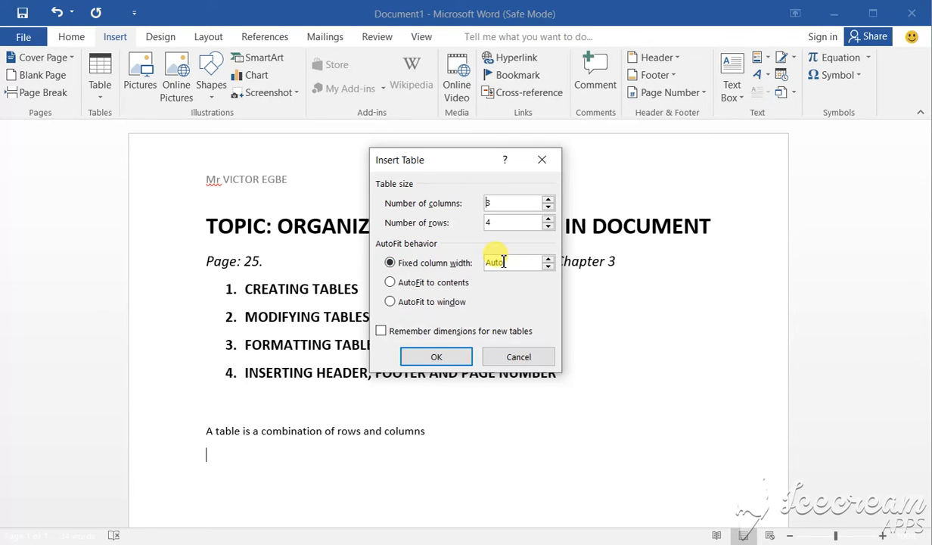
pyautogui.click(436, 361)
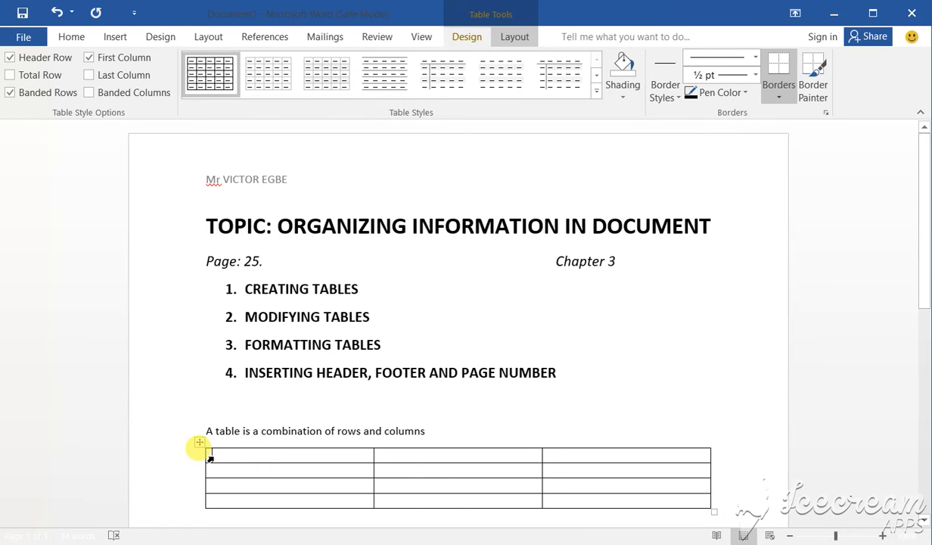
# - Select individual rows of the table and insert two blank rows beneath the second row
pyautogui.moveTo(210, 458); pyautogui.dragTo(554, 454)
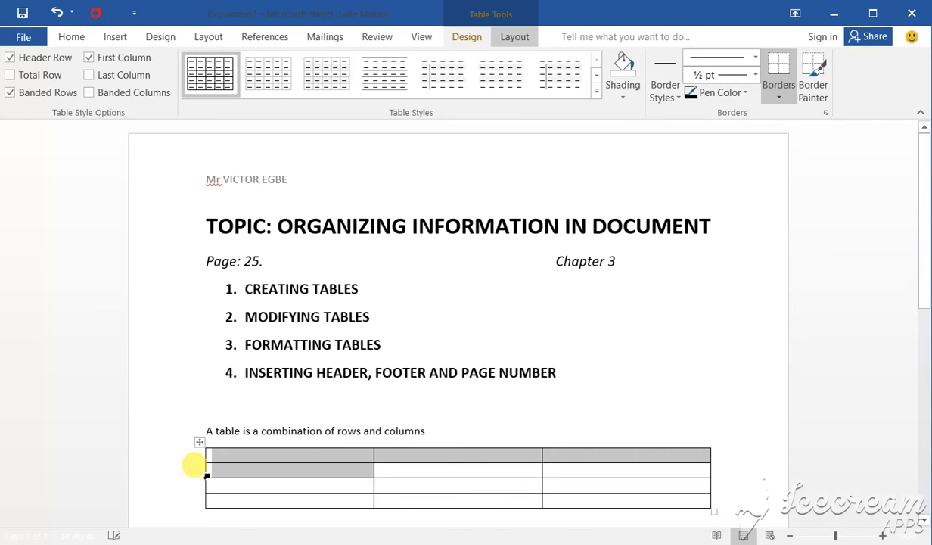
pyautogui.click(206, 473)
pyautogui.click(205, 473)
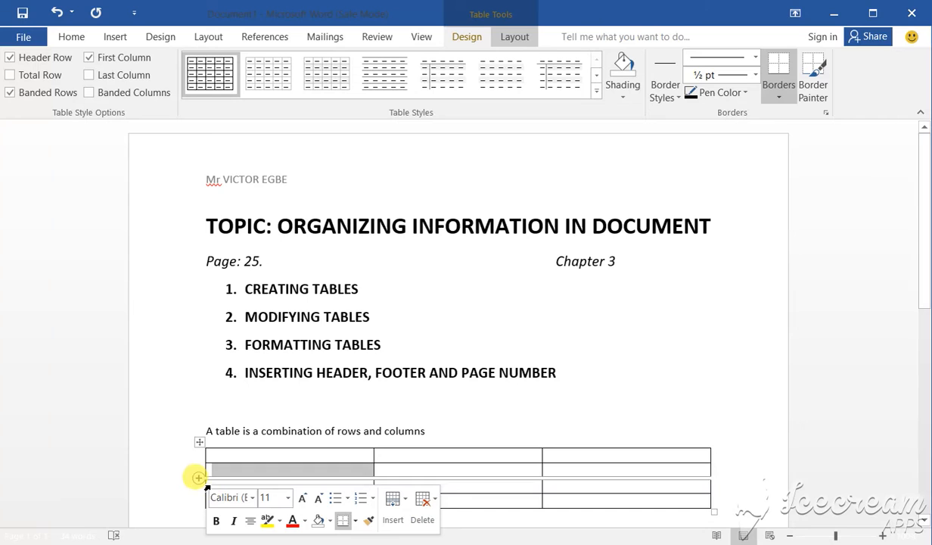
pyautogui.click(195, 477)
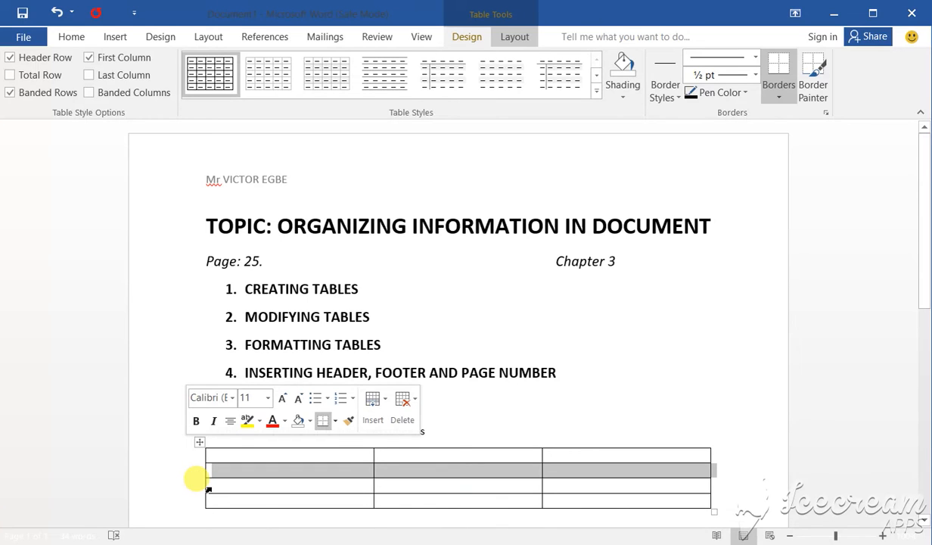
pyautogui.tripleClick(205, 486)
pyautogui.click(201, 482)
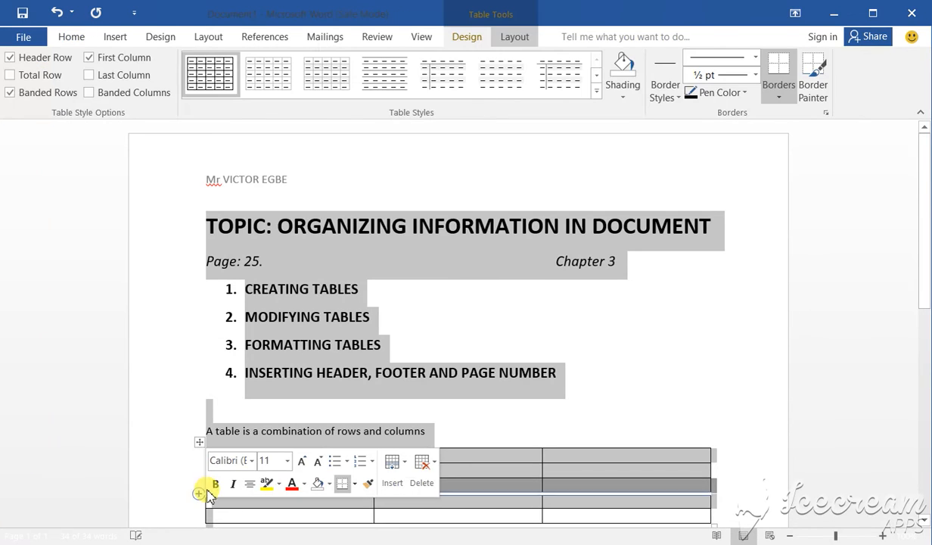
pyautogui.click(203, 486)
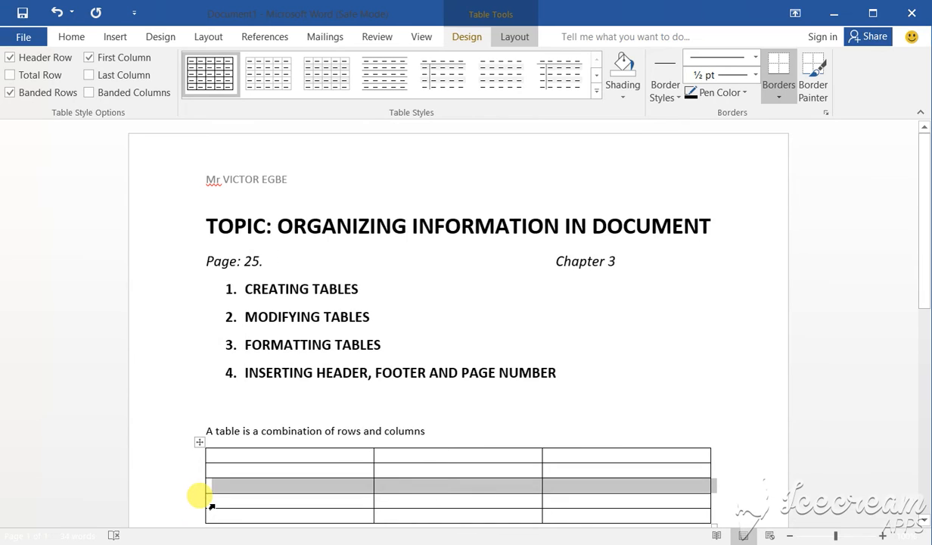
pyautogui.tripleClick(199, 495)
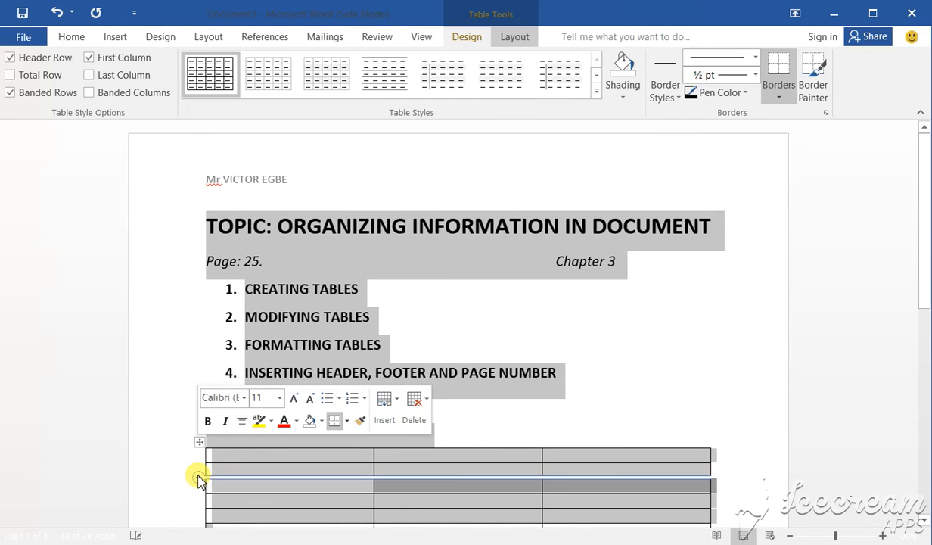
pyautogui.click(218, 483)
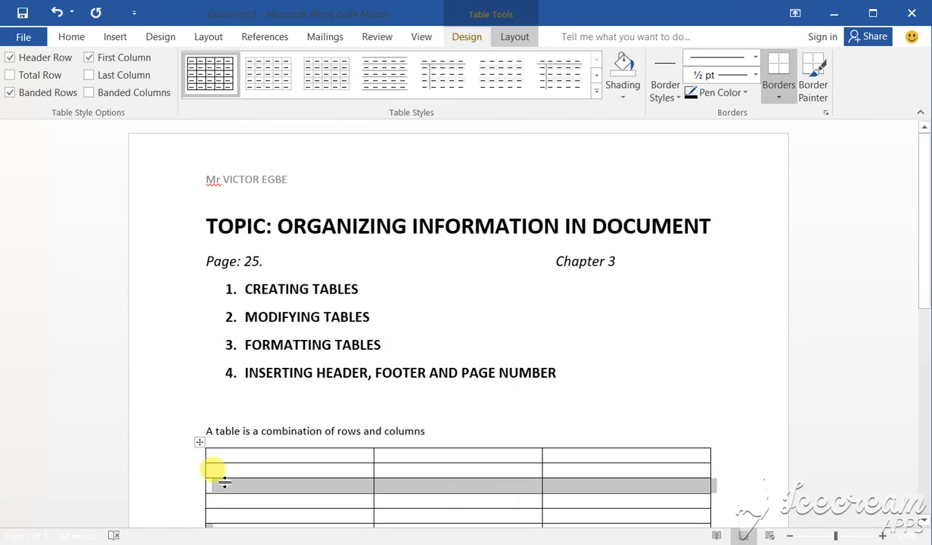
# - Highlight the table's columns one after another, starting with the first, and clear the selection
pyautogui.click(273, 447)
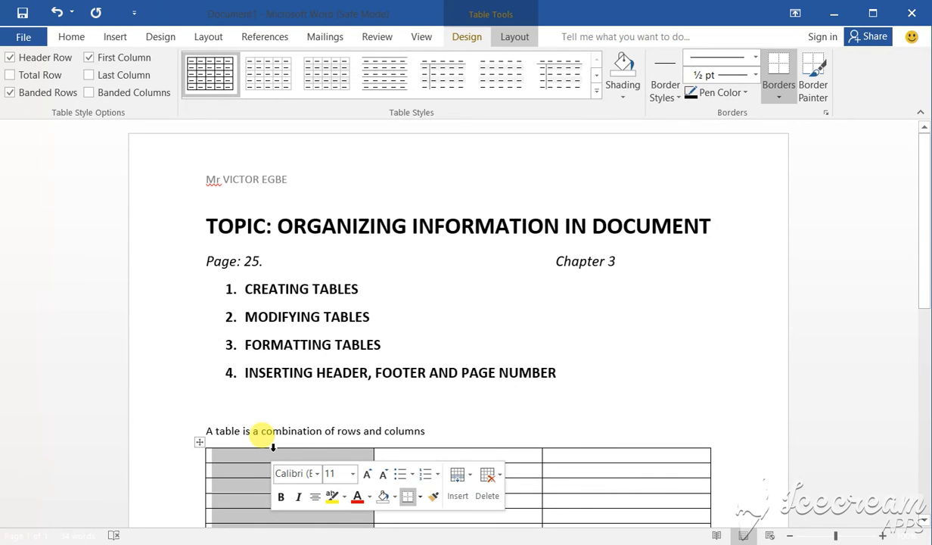
pyautogui.click(404, 448)
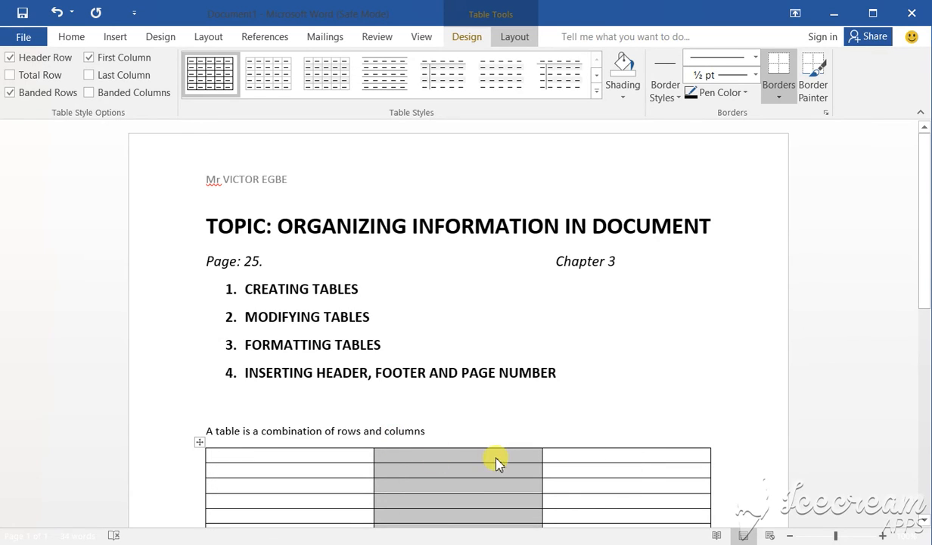
pyautogui.keyDown('shift'); pyautogui.click(552, 446); pyautogui.keyUp('shift')
pyautogui.click(503, 404)
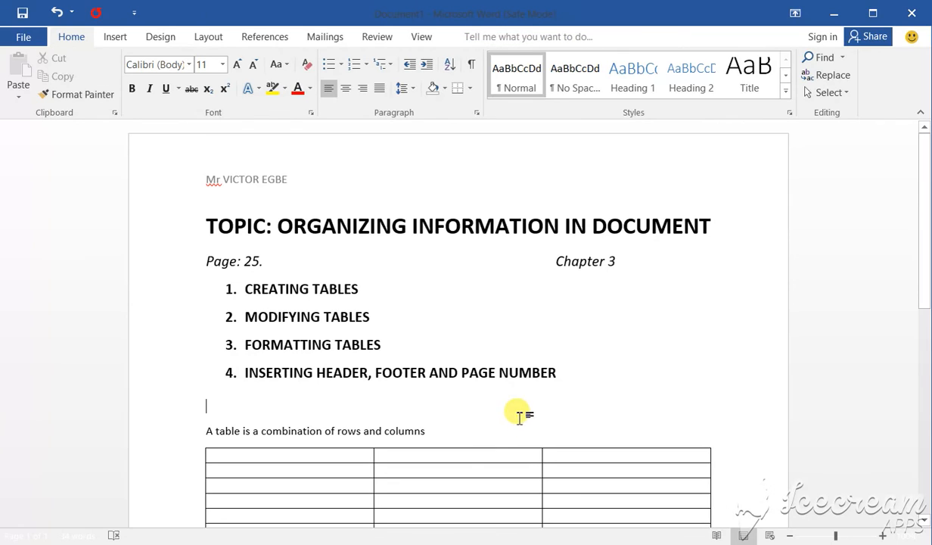
# - Select the middle cell in the table's second row
pyautogui.click(448, 471)
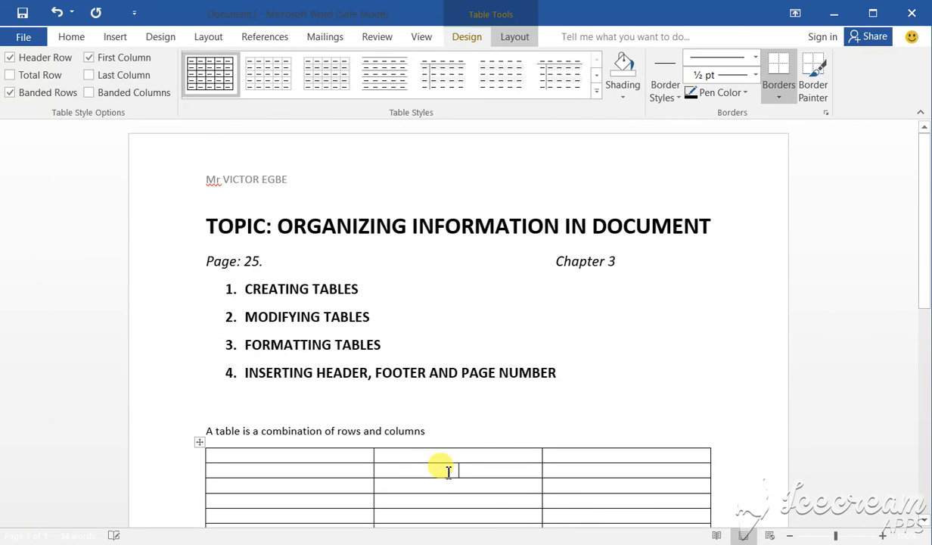
pyautogui.rightClick(448, 470)
pyautogui.tripleClick(449, 471)
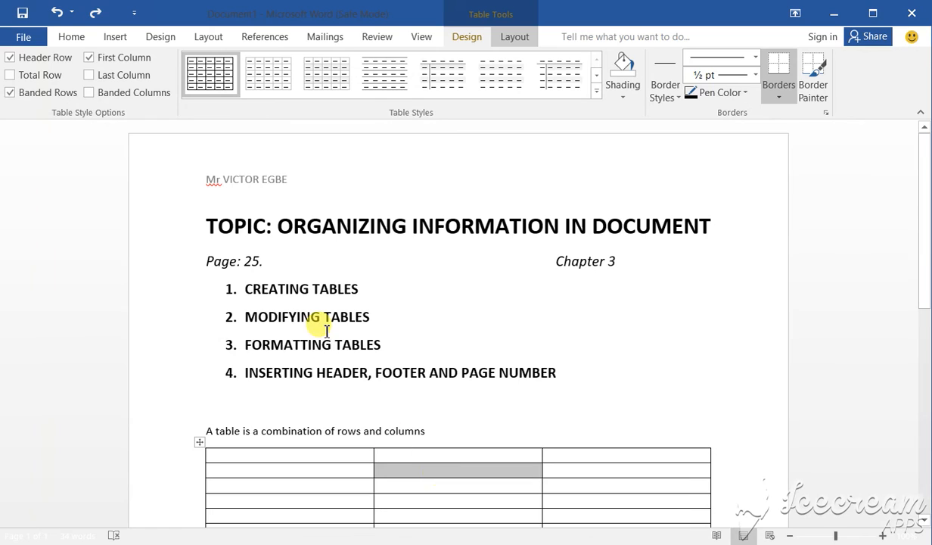
# - Open the options for inserting another table
pyautogui.click(109, 38)
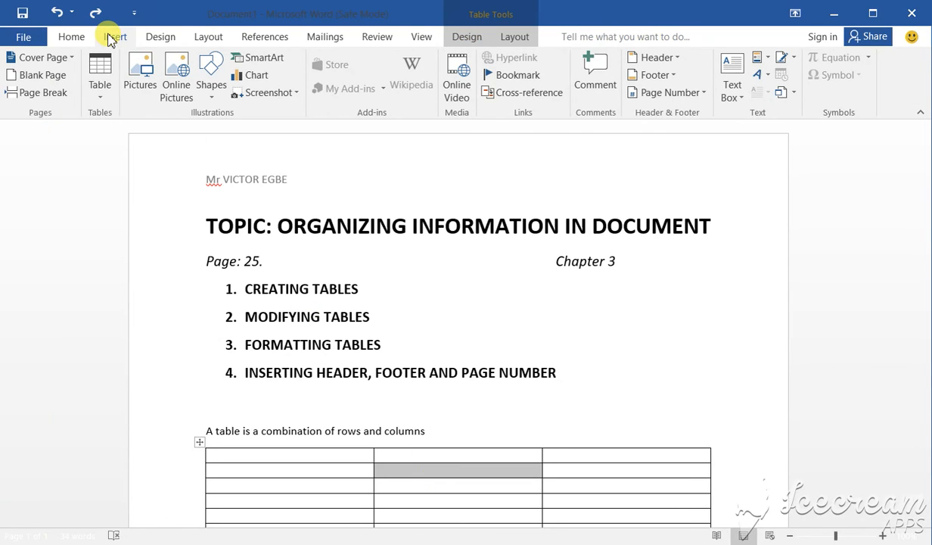
pyautogui.click(104, 85)
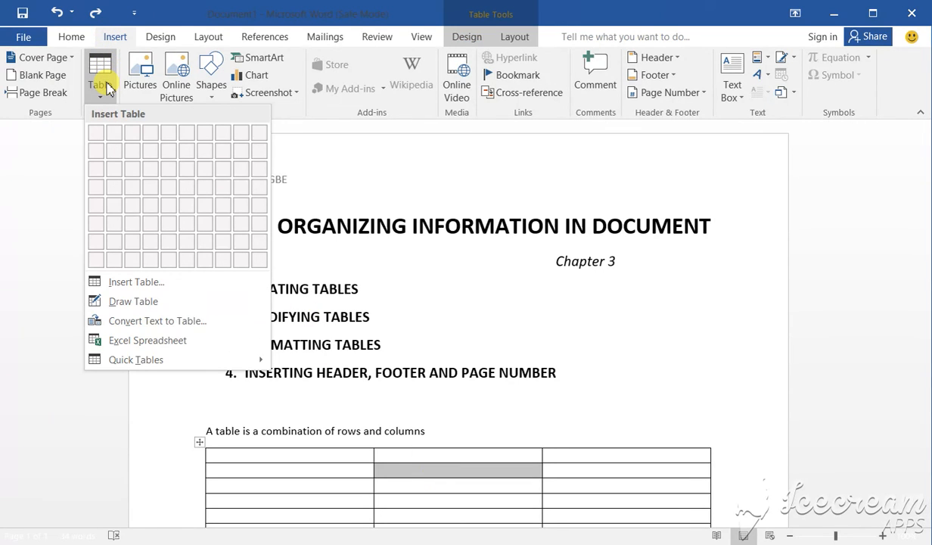